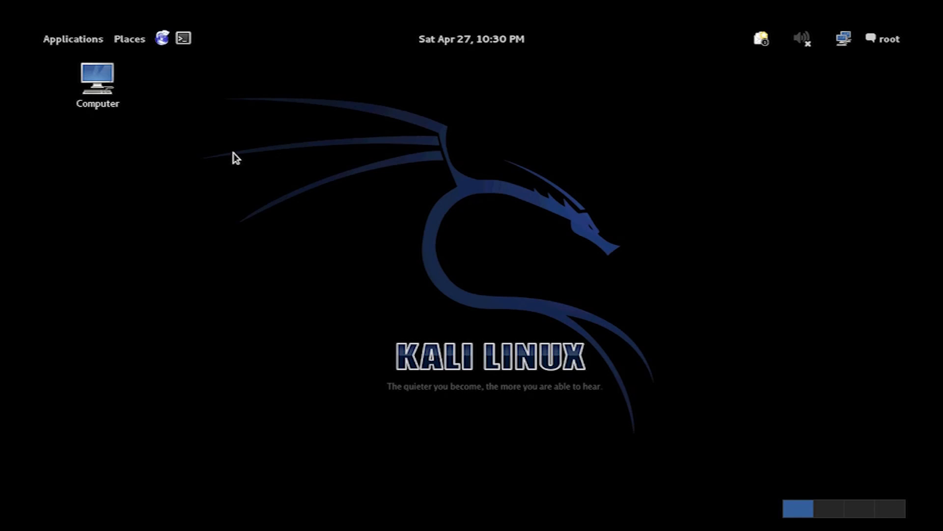
Browse the Places menu, dismiss it, and launch a root terminal from the top panel
click(73, 39)
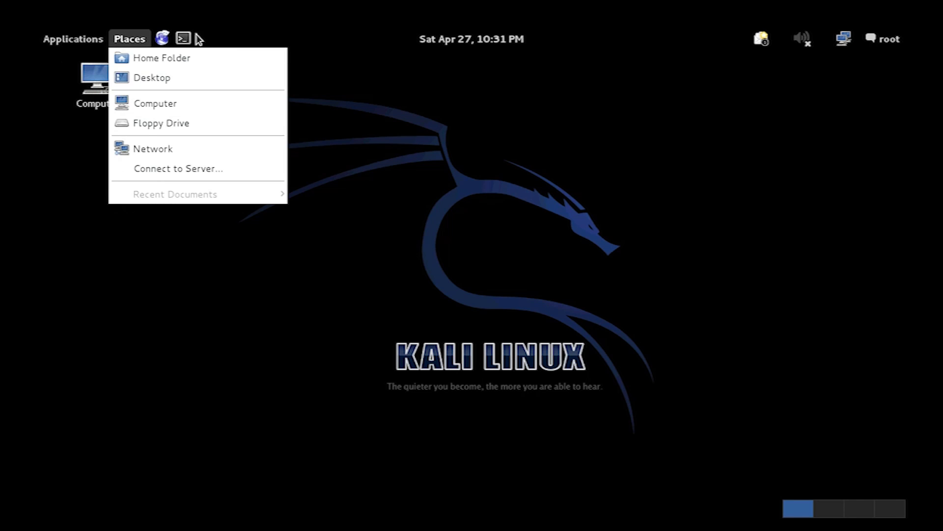
click(437, 164)
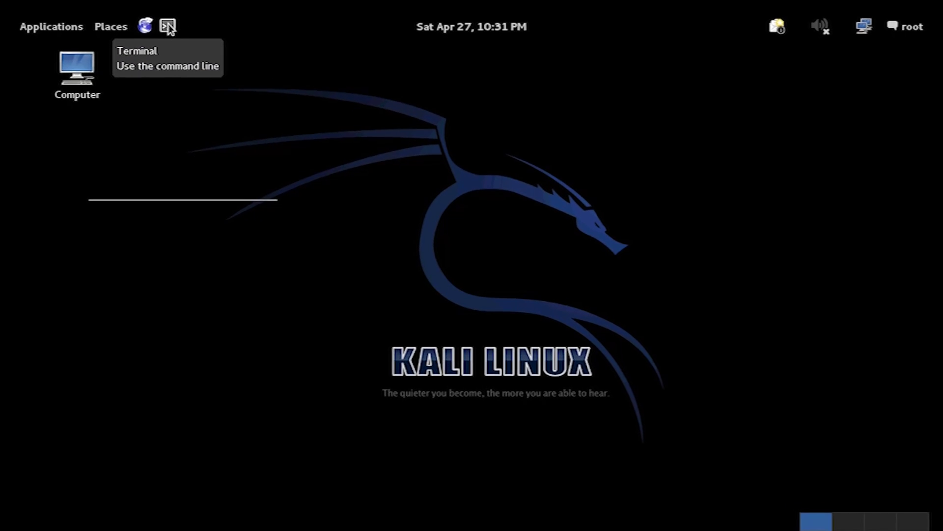
click(161, 20)
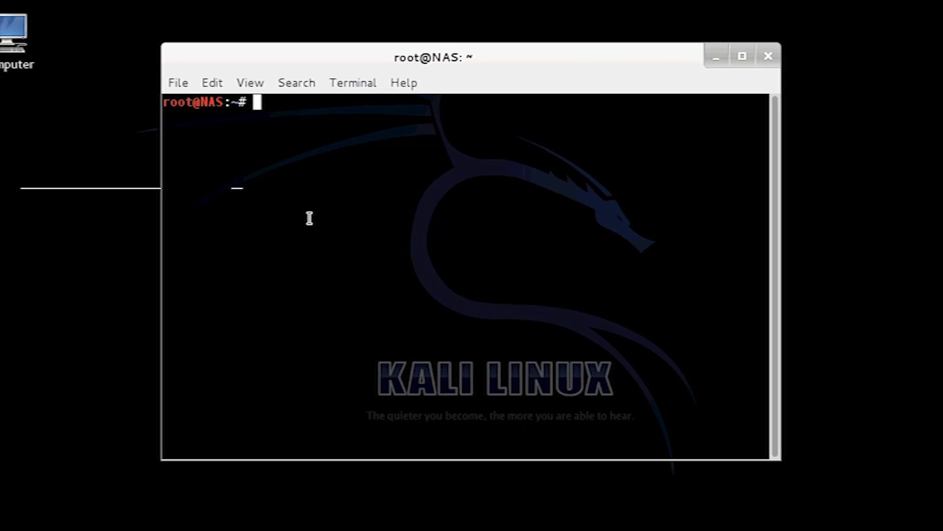
text(apt-)
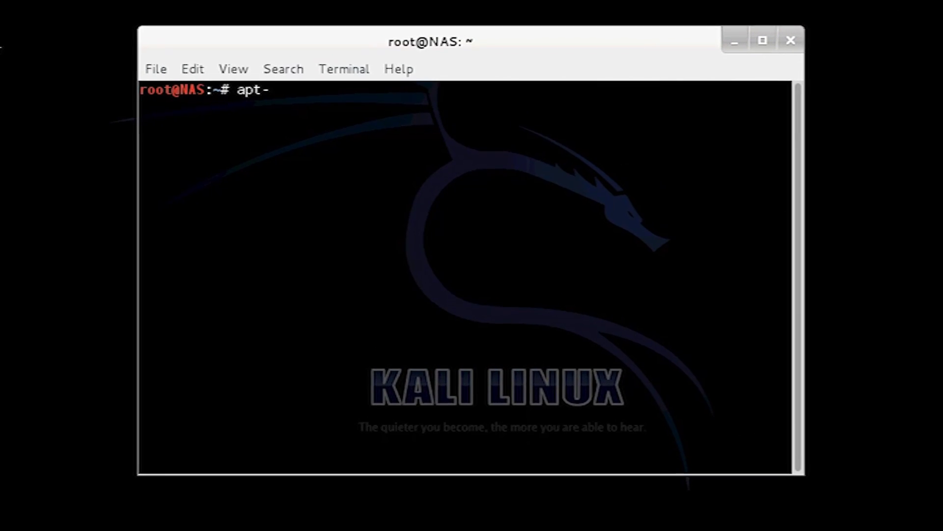
text(get)
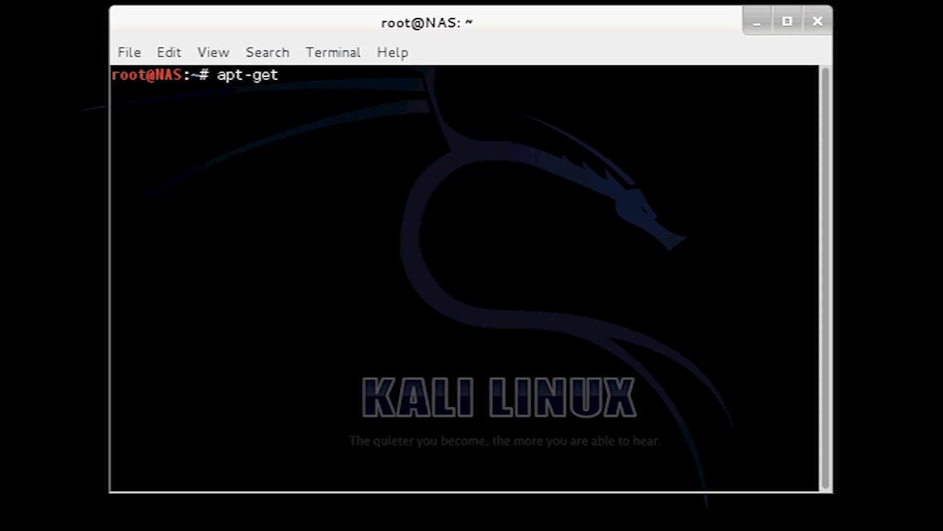
text( update)
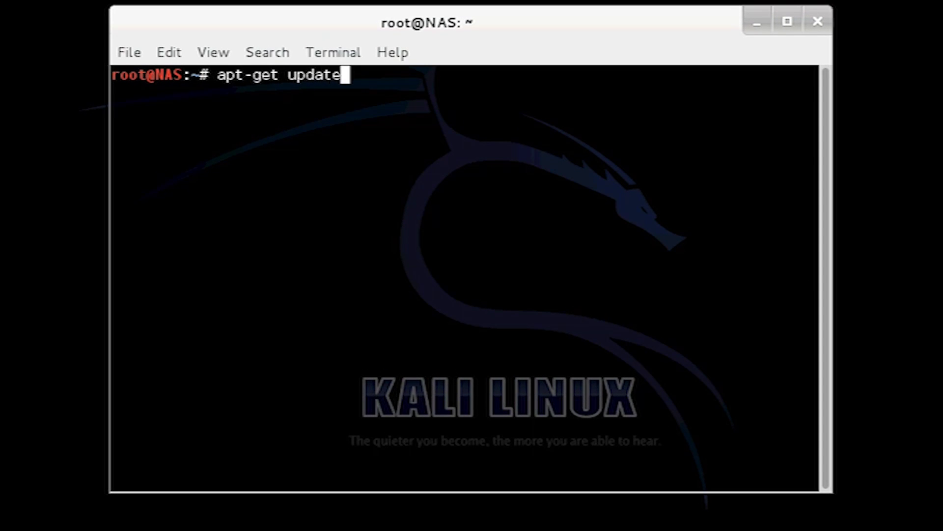
Run apt-get update to fetch 16.3 MB of Kali package lists
key(Return)
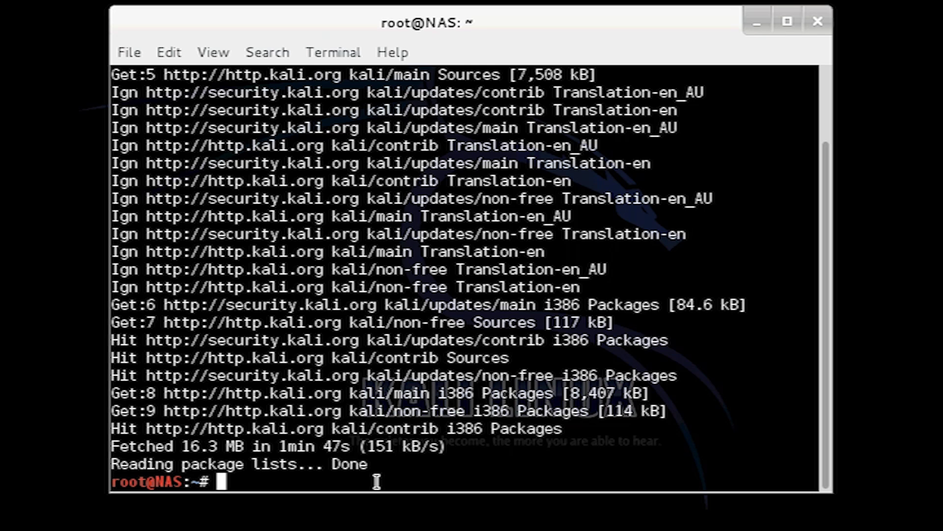
text(apt-)
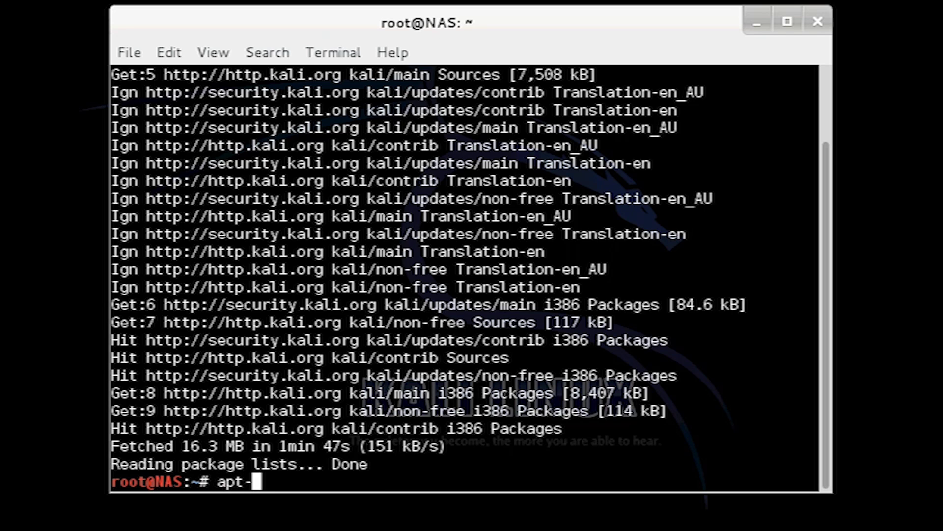
text(get up)
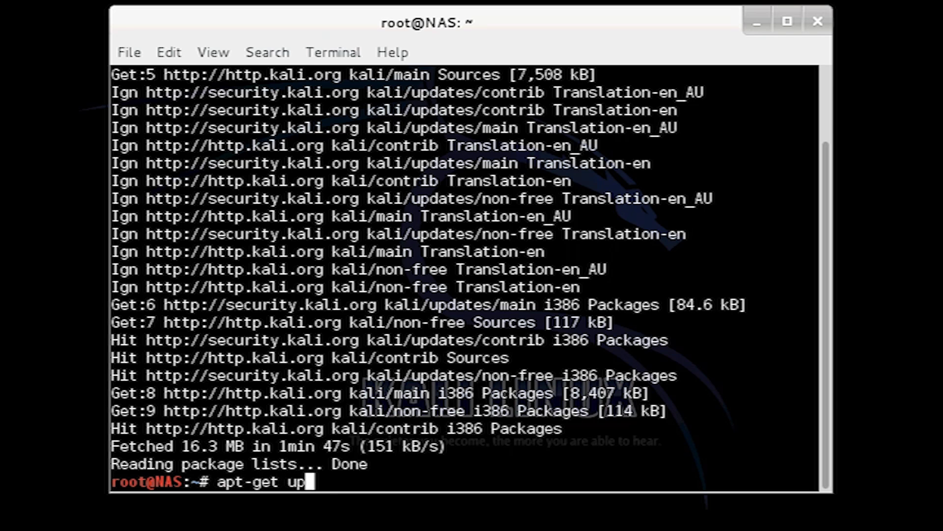
text(dgrade)
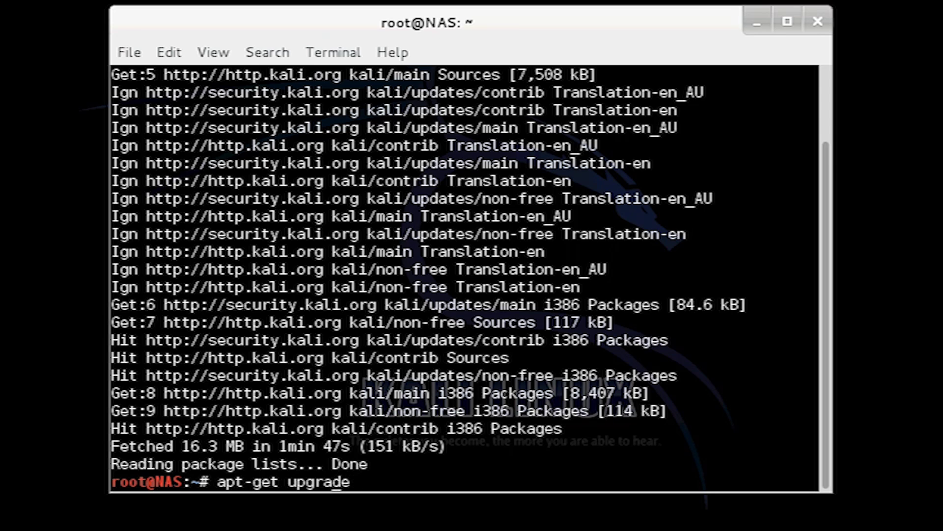
Run apt-get upgrade and answer y to install the 50 package upgrades
key(Return)
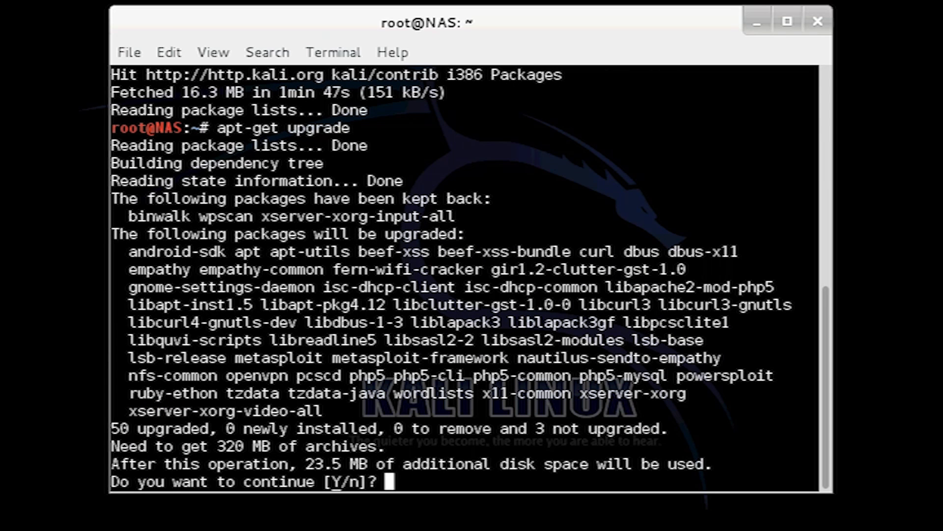
text(y)
key(Return)
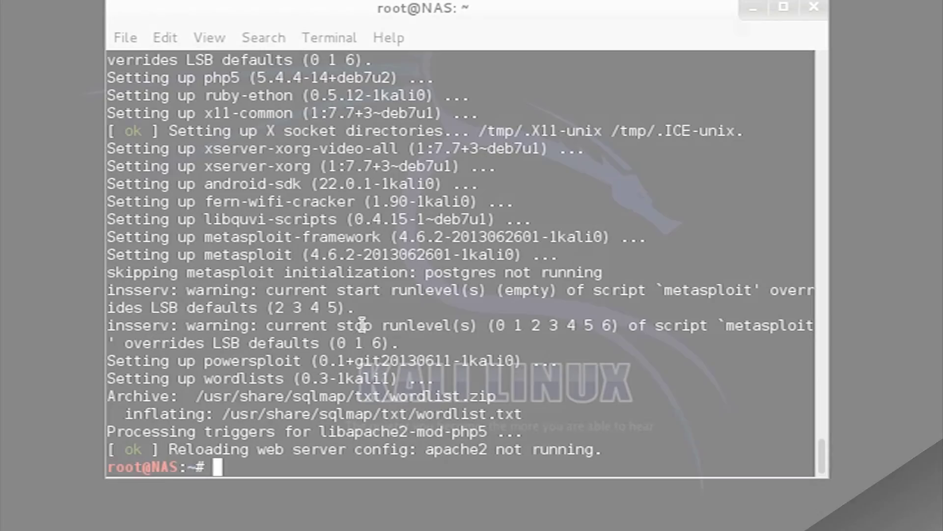
scroll(376, 431, up, 5)
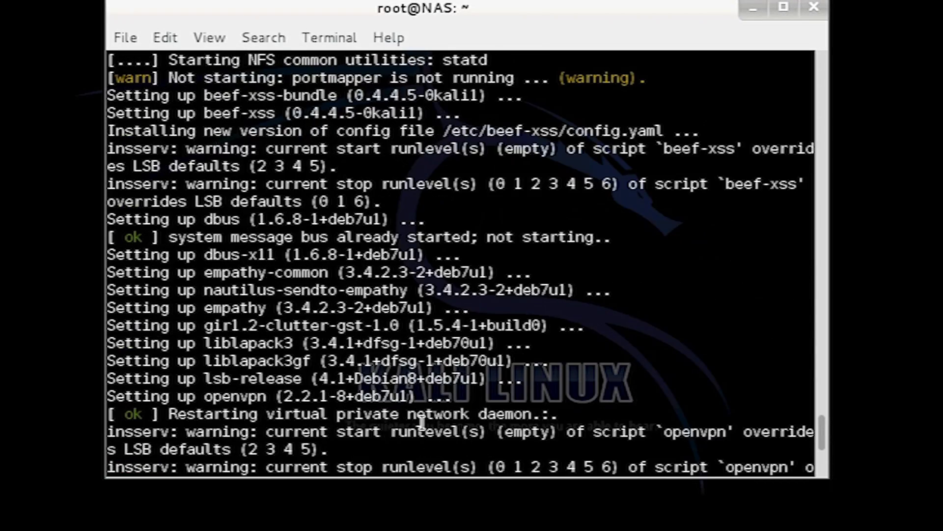
mouse_move(820, 452)
mouse_down()
mouse_move(827, 135)
mouse_move(816, 50)
mouse_move(817, 464)
mouse_up()
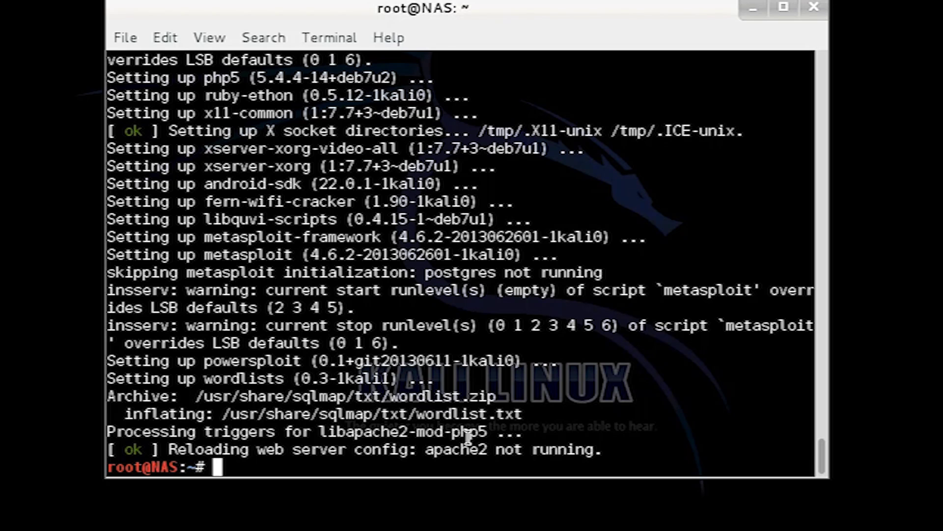
text(apt-ge)
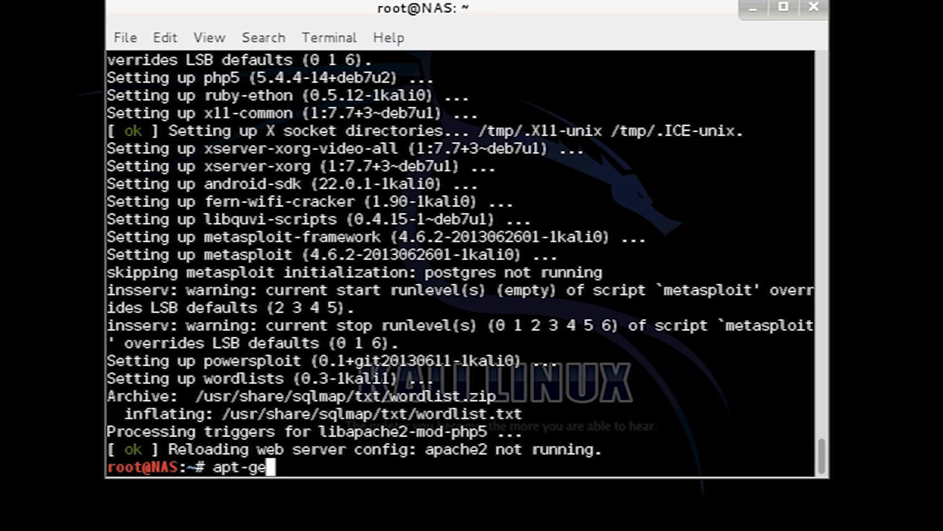
text(t)
text( -h)
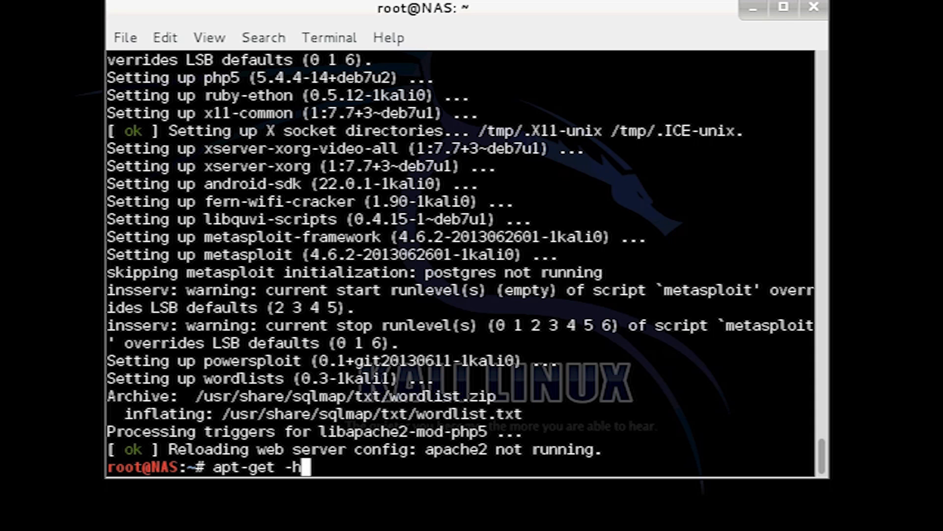
Run apt-get -h to display its commands and options
key(Return)
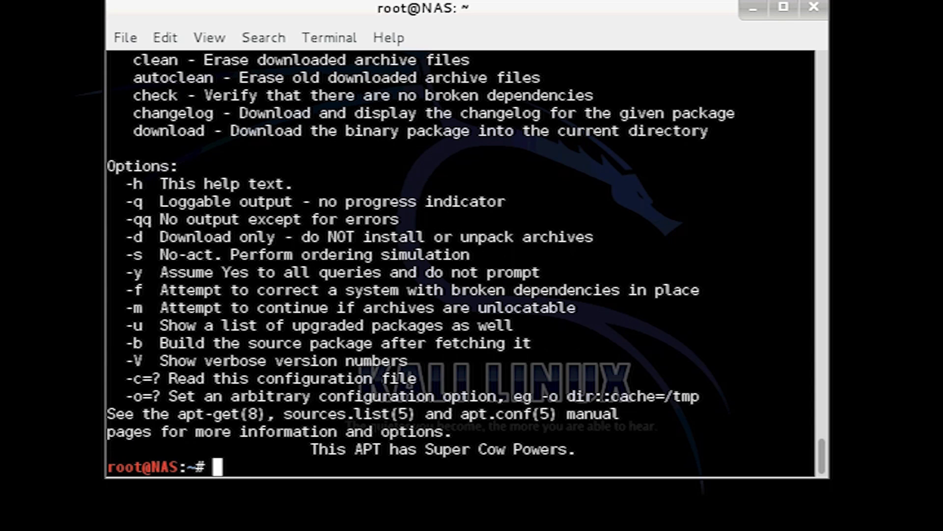
scroll(413, 361, up, 6)
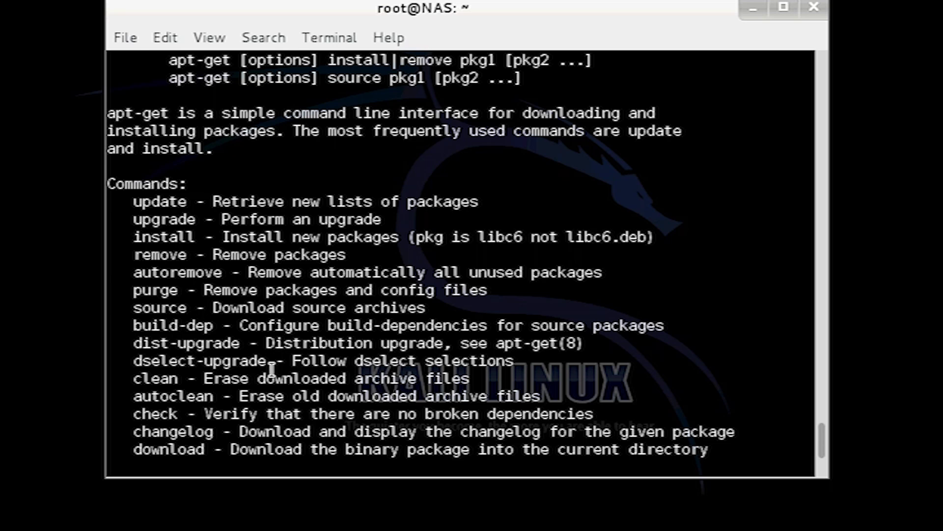
scroll(272, 361, down, 3)
scroll(273, 361, down, 3)
scroll(273, 360, down, 3)
scroll(273, 361, up, 3)
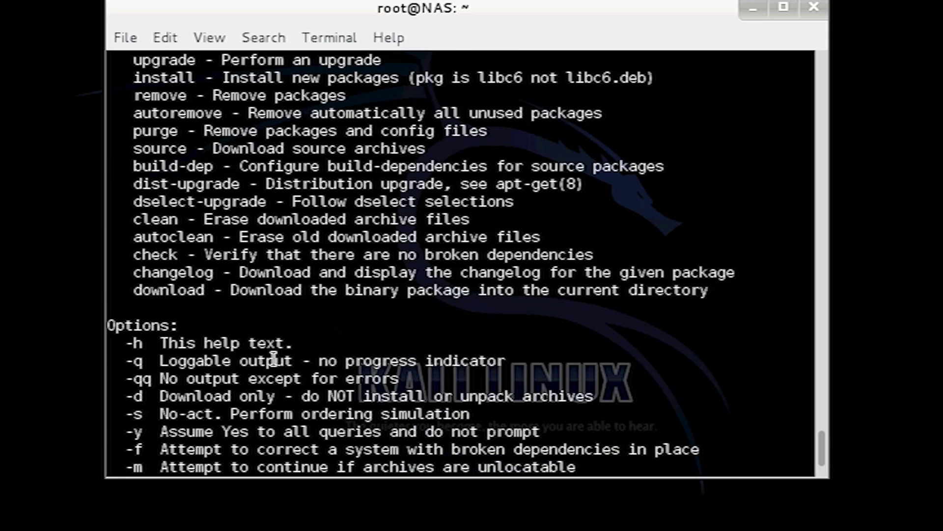
scroll(273, 361, down, 3)
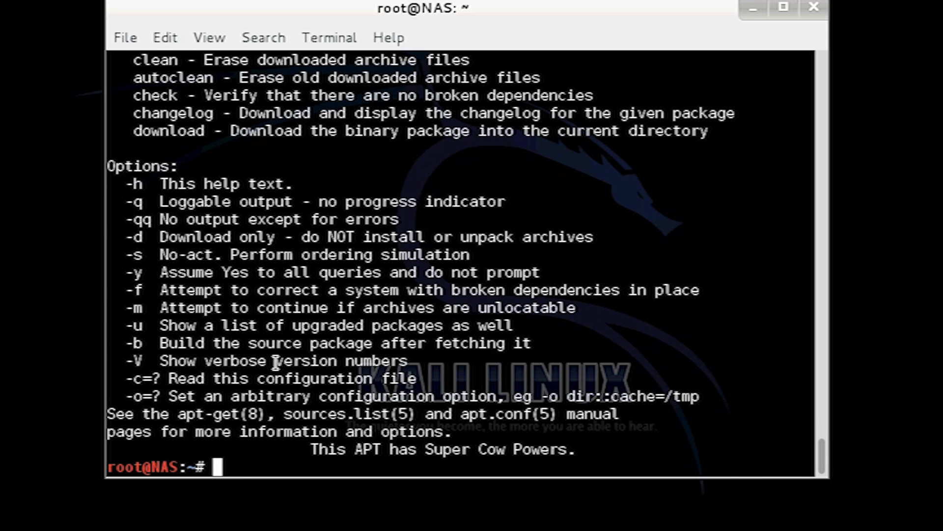
text(man apt)
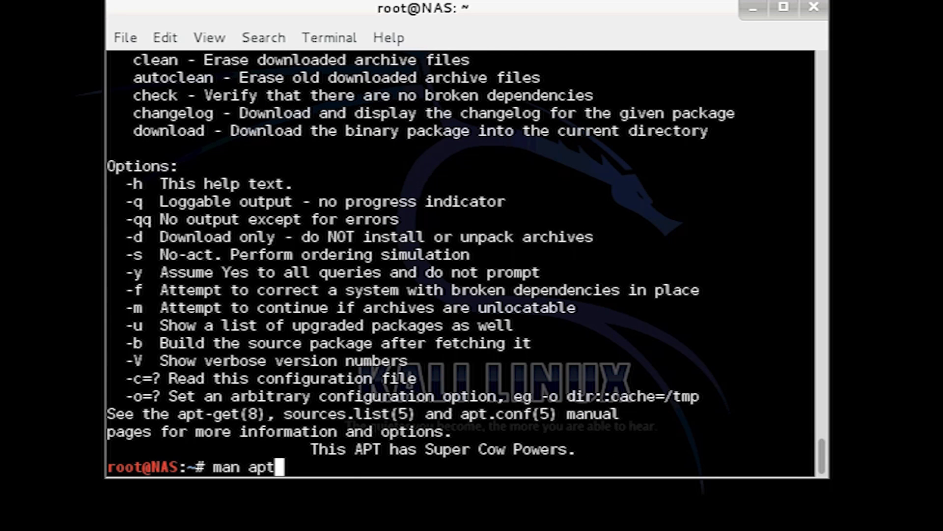
text(-get)
Open man apt-get, page through it twice, then quit back to the prompt
key(Return)
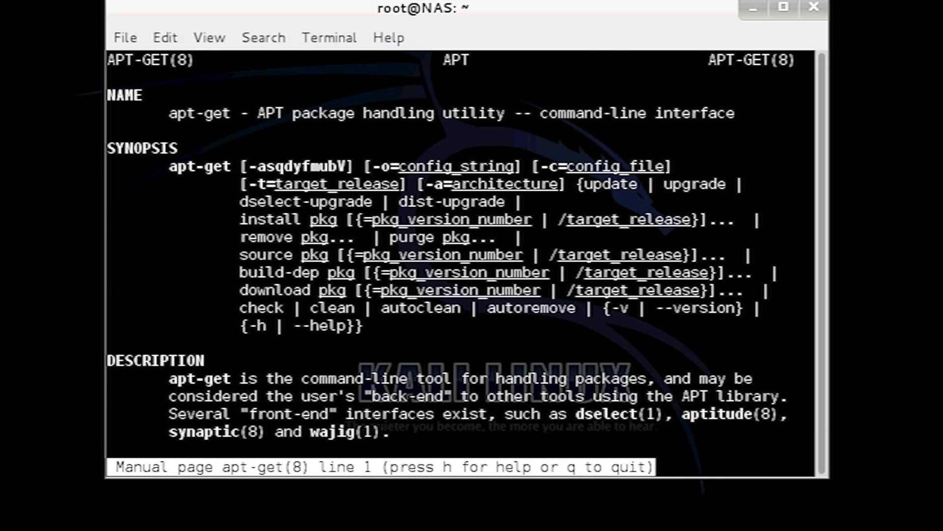
key(space)
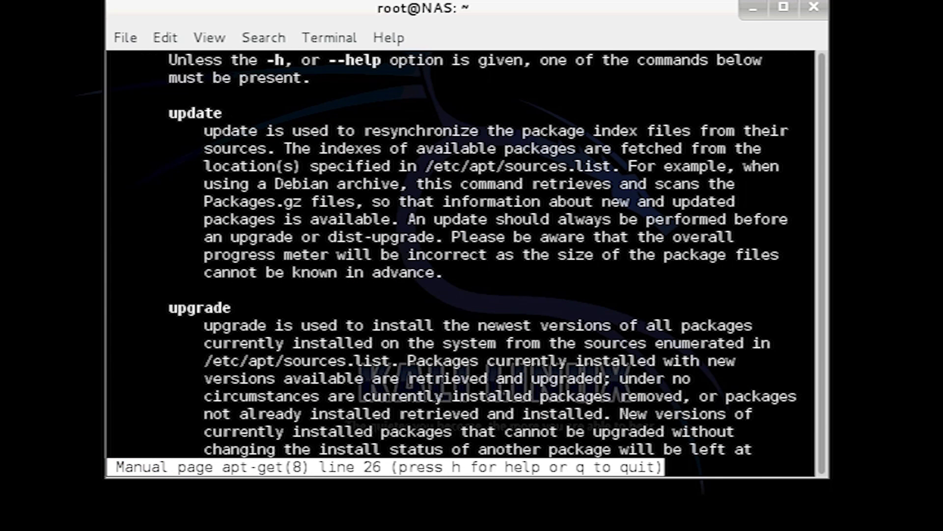
key(space)
key(space)
key(space)
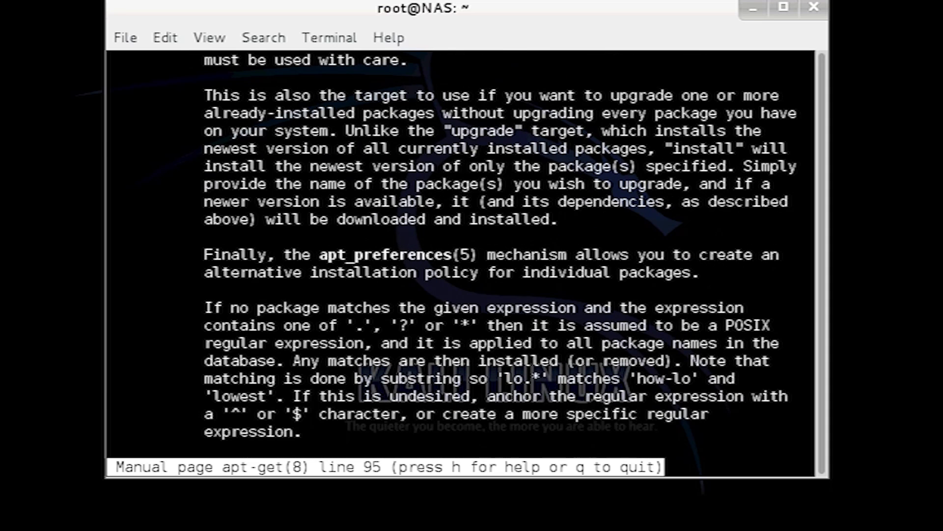
key(q)
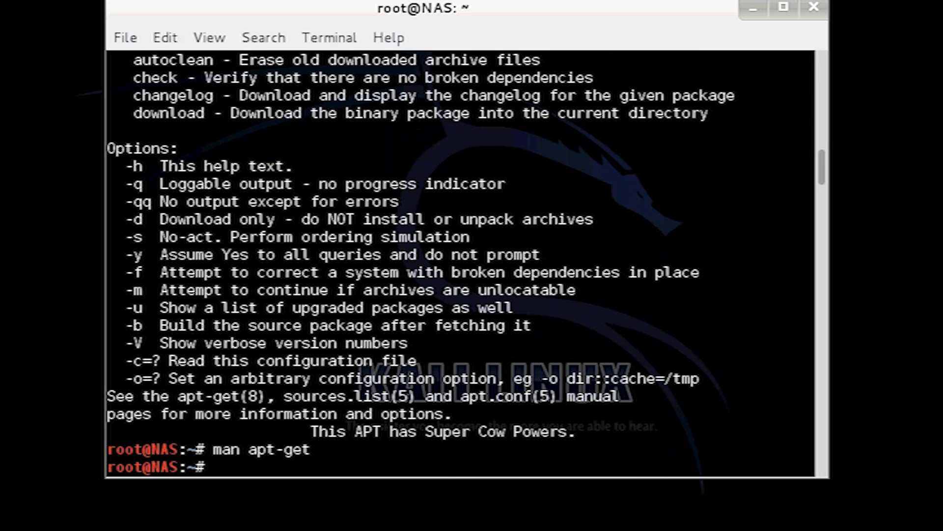